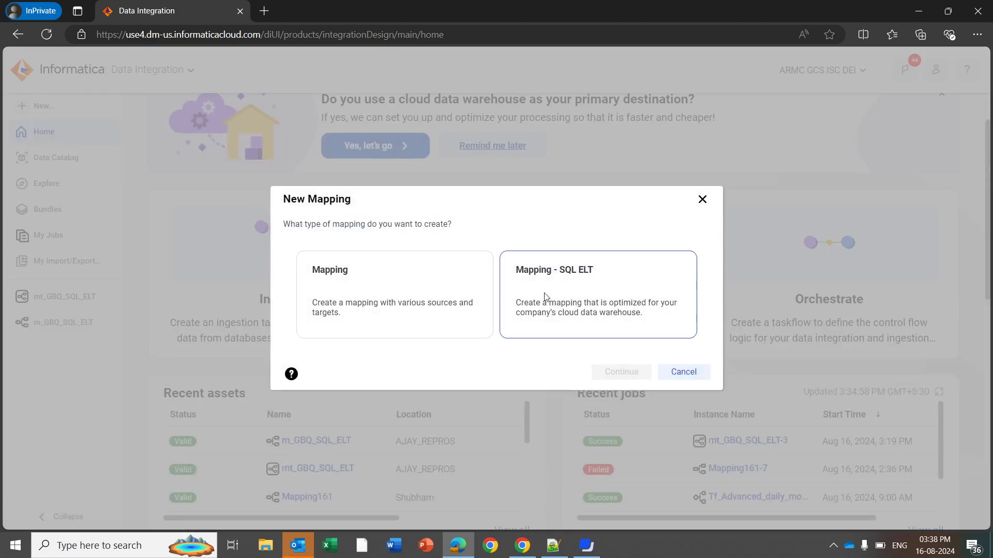
- Create a Mapping - SQL ELT for Google BigQuery using the target connection GBQ_V2_SUMEET
left_click(567, 287)
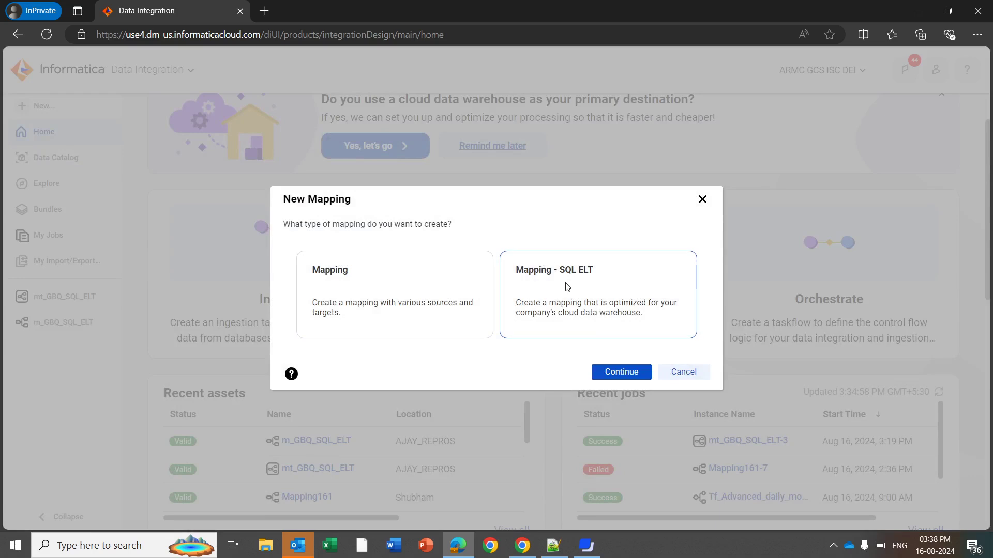
left_click(601, 372)
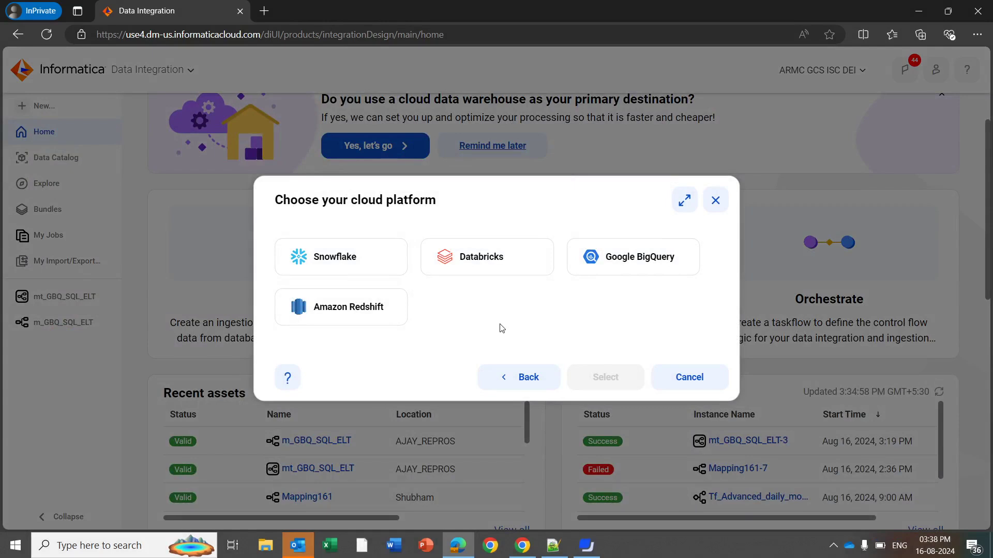
left_click(623, 279)
left_click(630, 375)
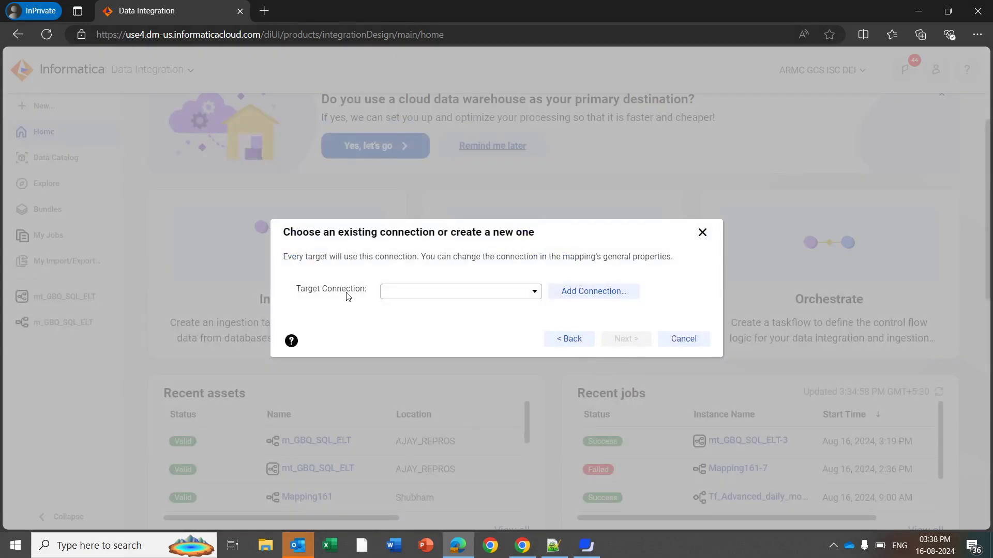
left_click(408, 301)
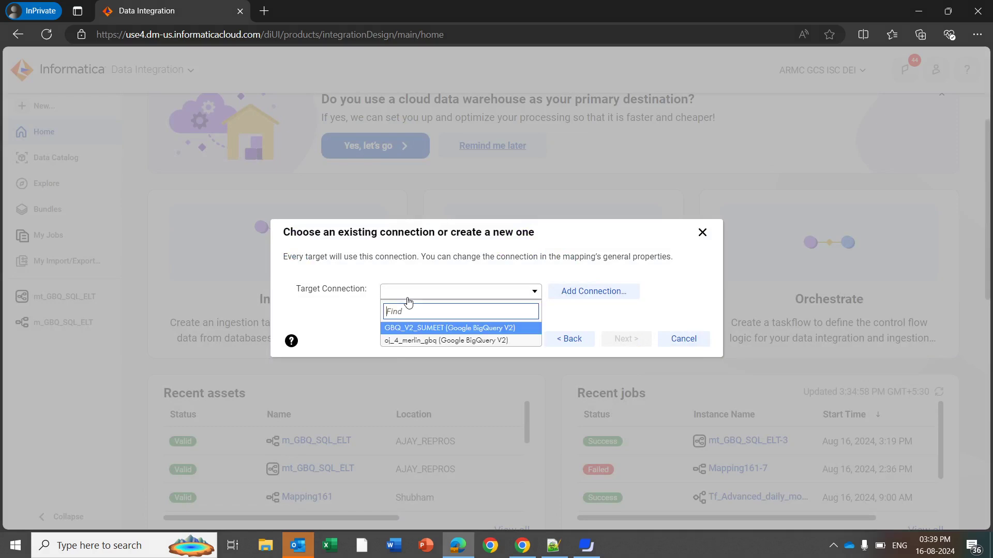
left_click(433, 329)
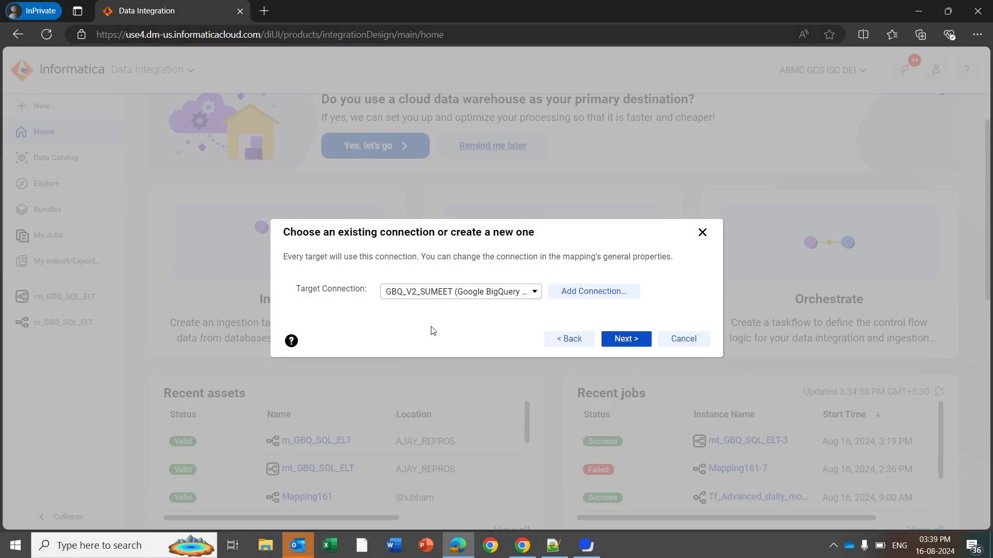
left_click(622, 346)
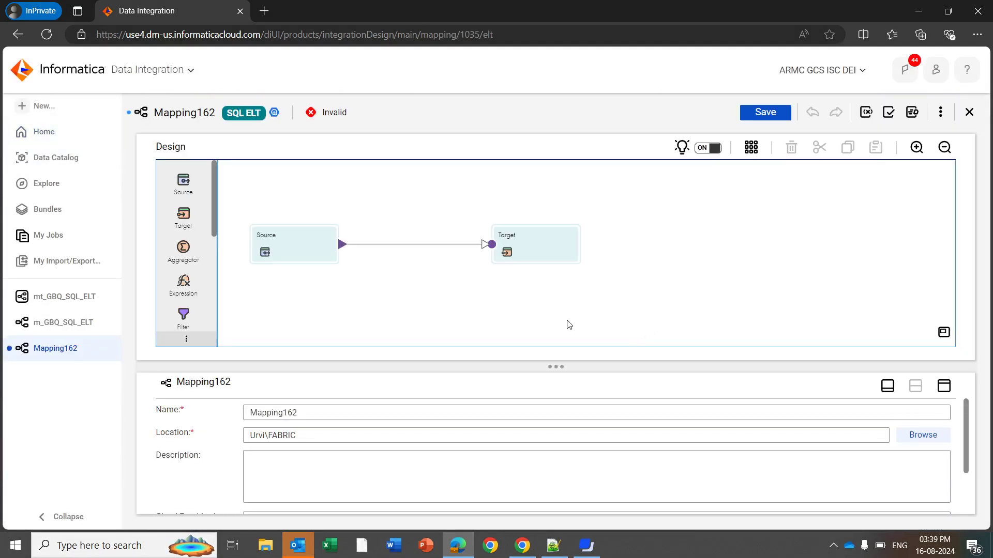
- Examine the Target transformation's connection, target type, object and operation settings in the new mapping
left_click(539, 254)
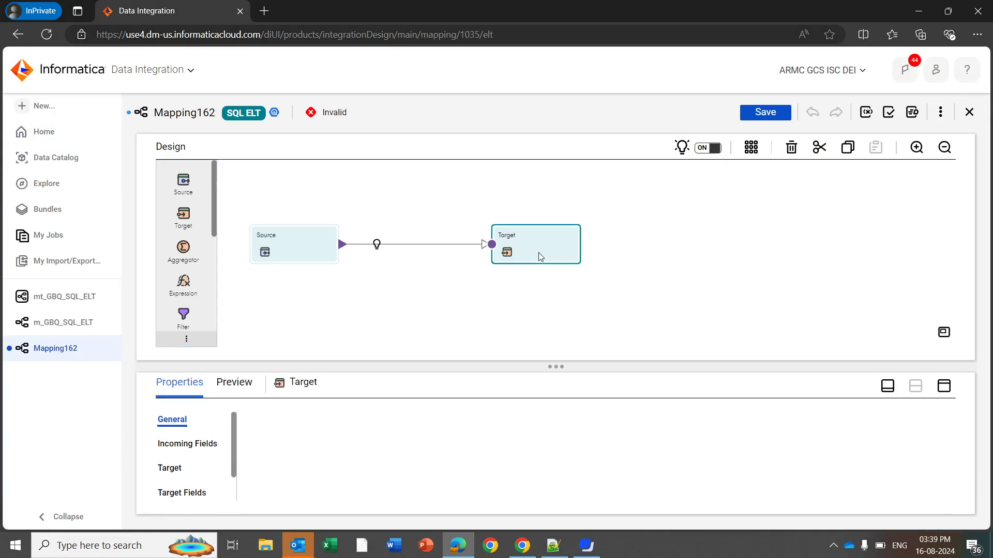
left_click(173, 473)
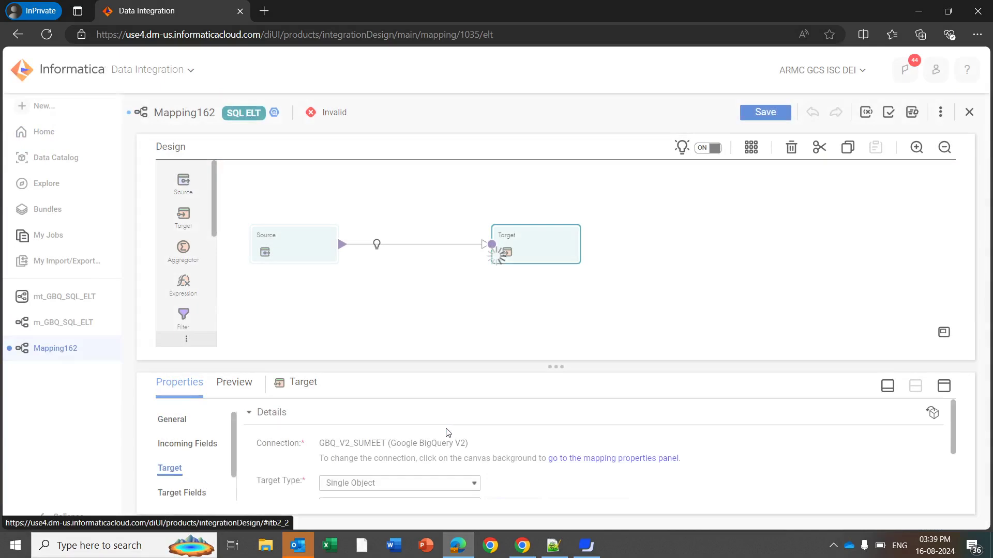
scroll(416, 452, "down", 2)
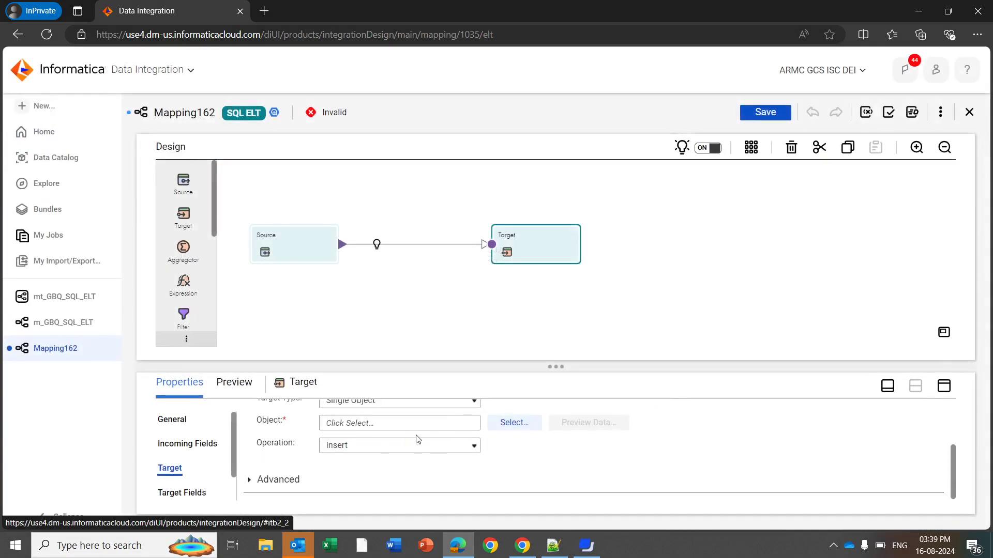
- Look through the connections available for the Source transformation, leaving it without a selection
left_click(308, 269)
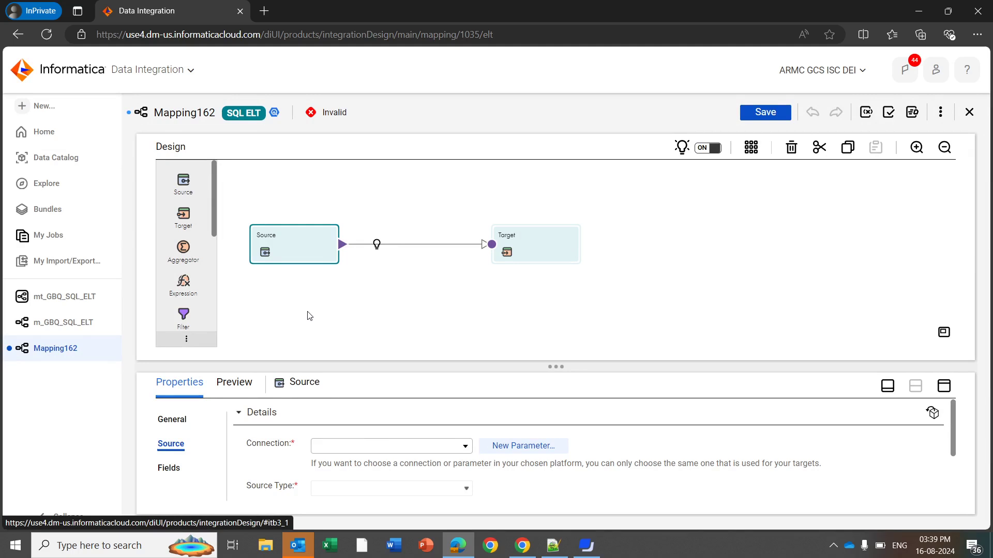
left_click(382, 444)
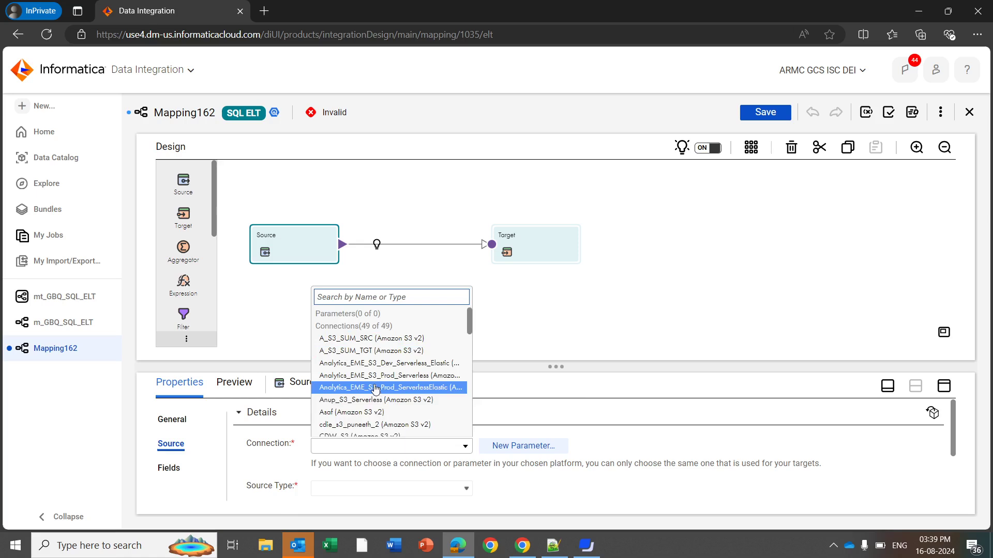
scroll(376, 391, "down", 10)
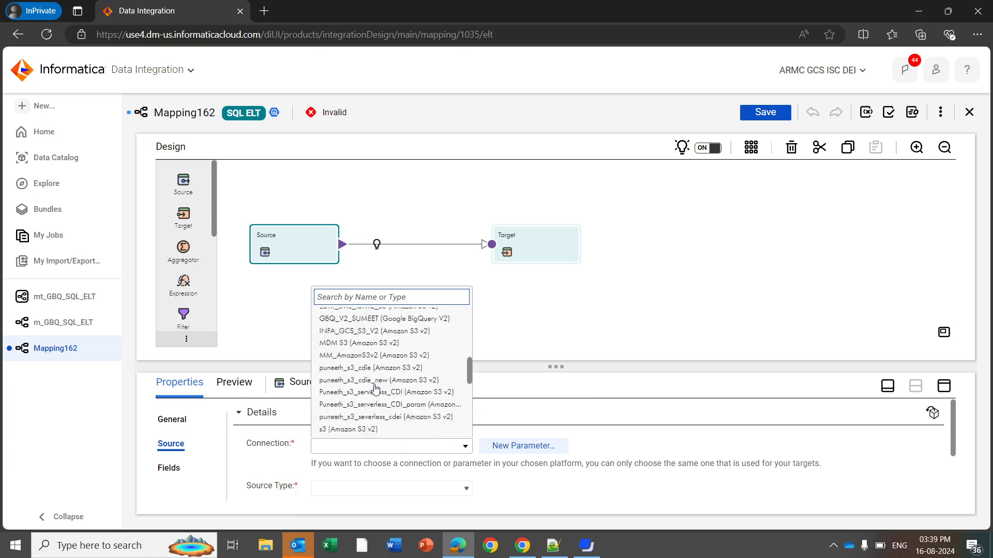
left_click(373, 289)
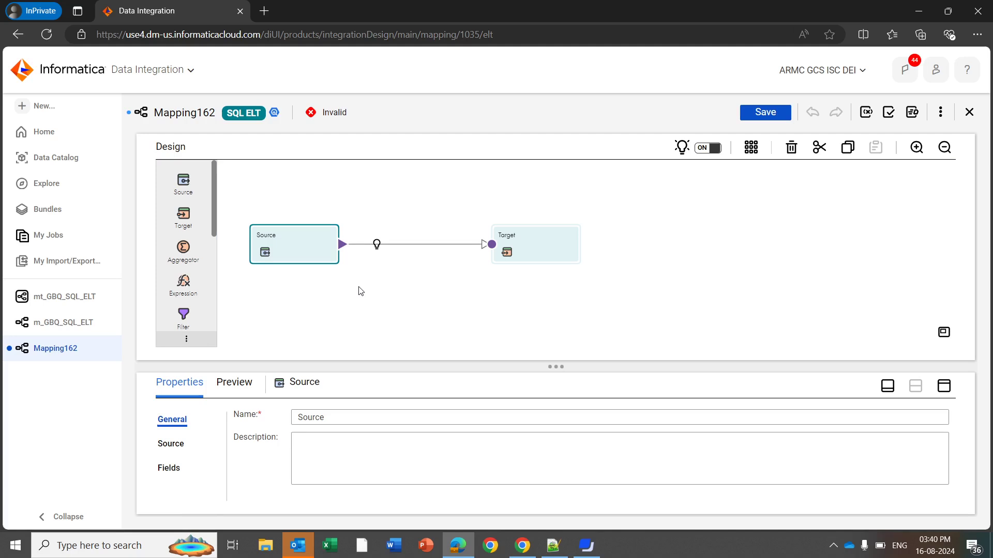
left_click(360, 291)
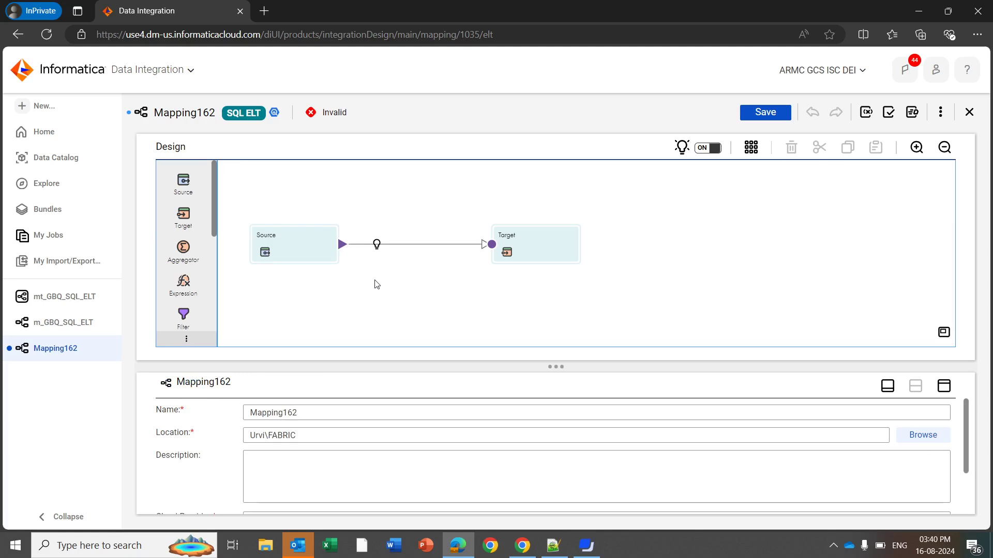
- Open the m_GBQ_SQL_ELT mapping and review its Source transformation's connection, source type, object and format
left_click(79, 326)
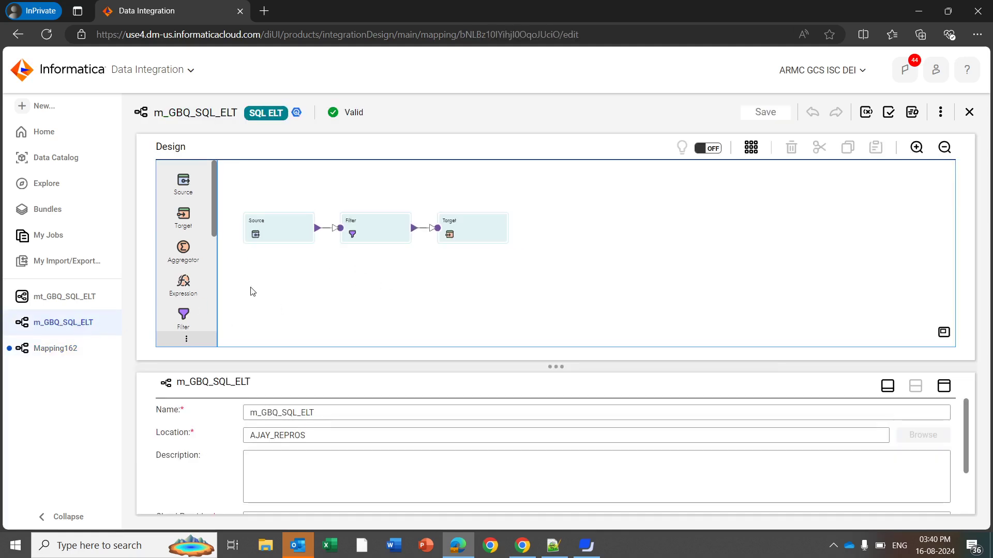
left_click(269, 245)
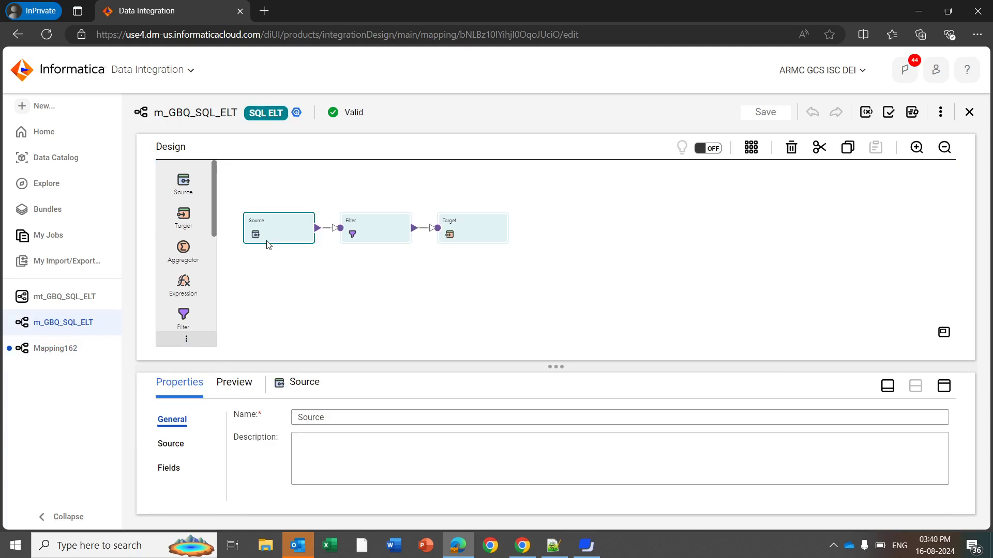
left_click(180, 445)
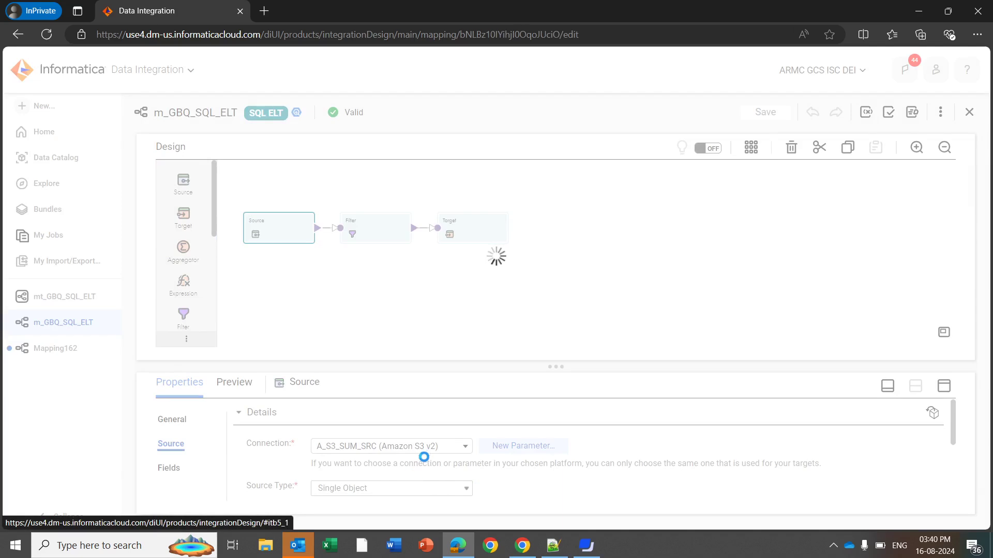
scroll(424, 460, "down", 2)
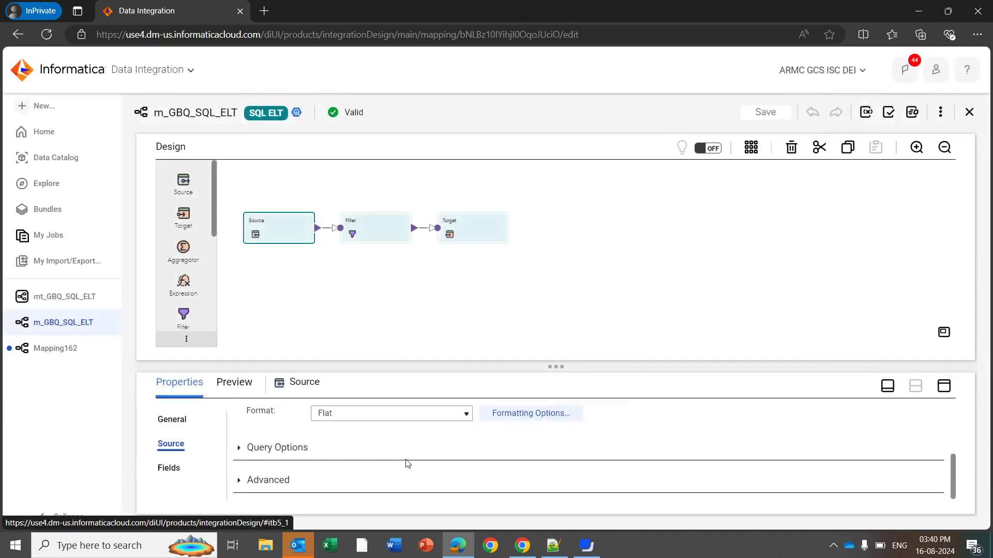
scroll(425, 460, "up", 1)
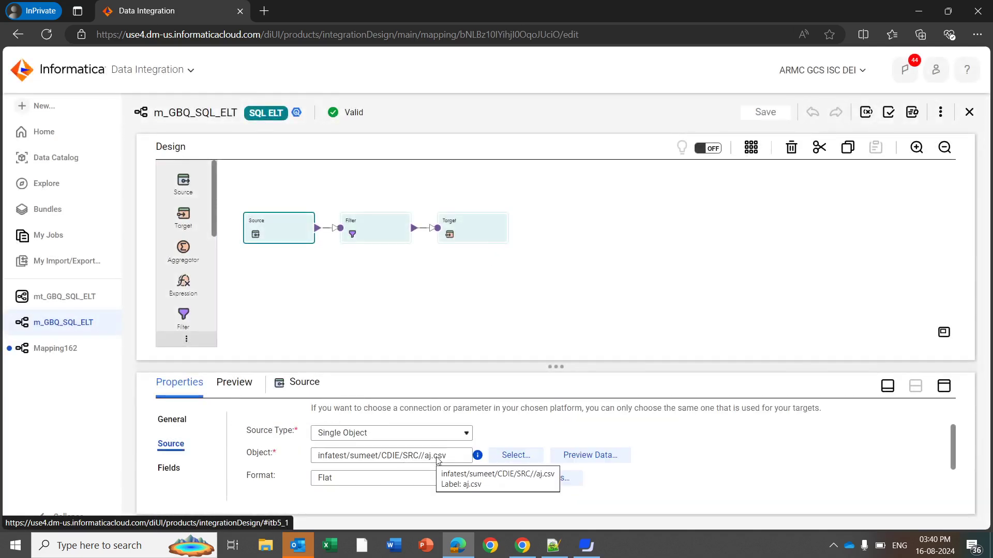
- Review the Target transformation's connection, object and operation in m_GBQ_SQL_ELT
left_click(464, 244)
left_click(169, 468)
scroll(396, 440, "down", 2)
scroll(408, 449, "up", 2)
scroll(420, 459, "down", 2)
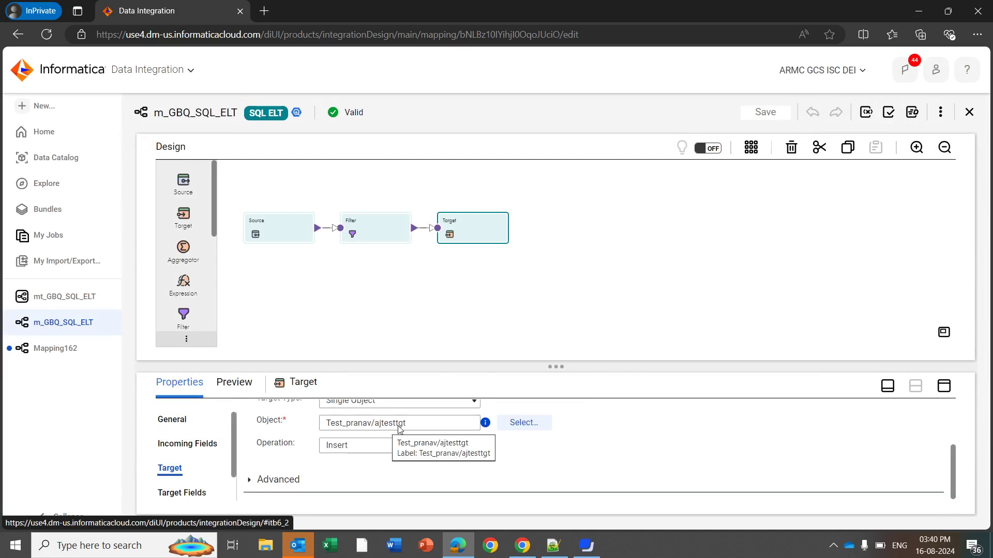
scroll(418, 431, "up", 2)
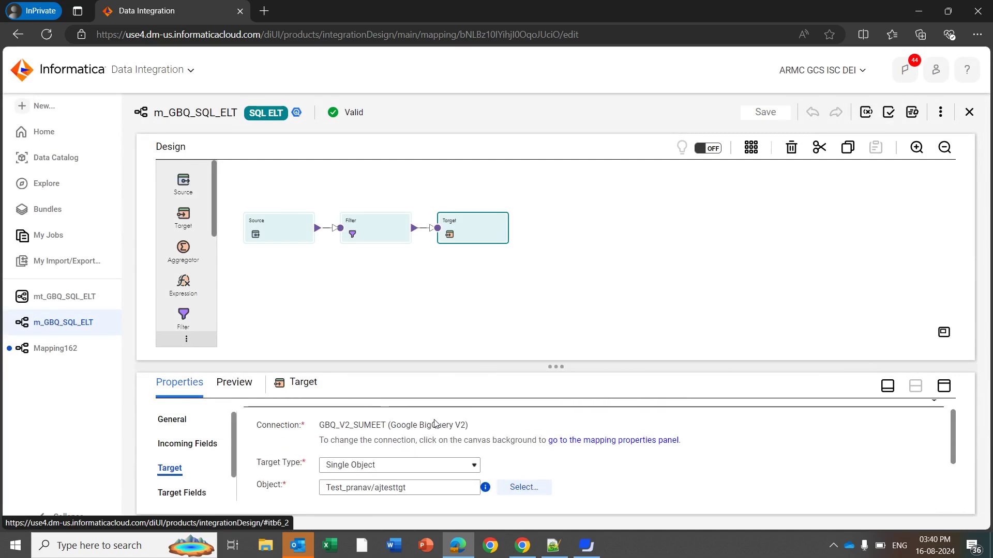
- Review the Filter transformation's condition in m_GBQ_SQL_ELT and return to the mapping's general properties
left_click(370, 239)
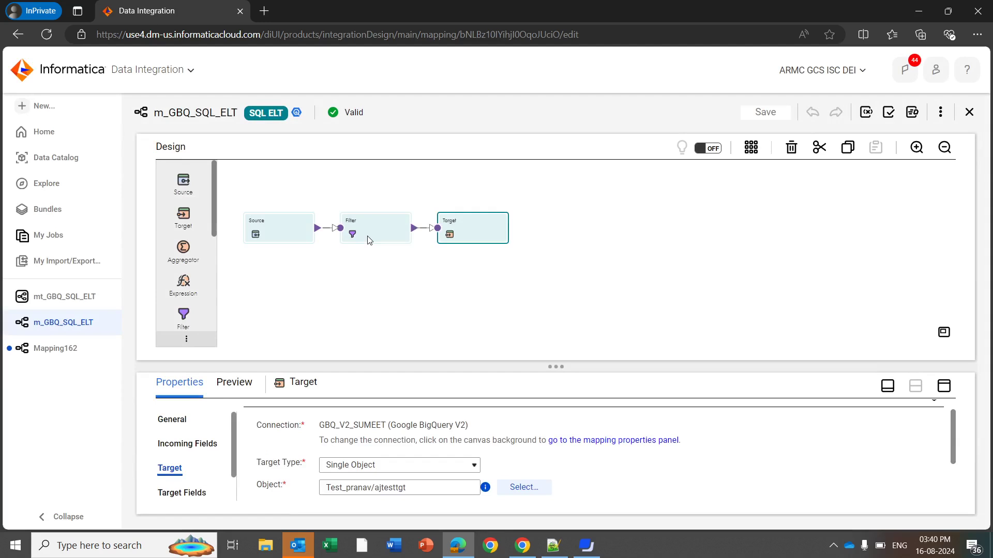
left_click(168, 470)
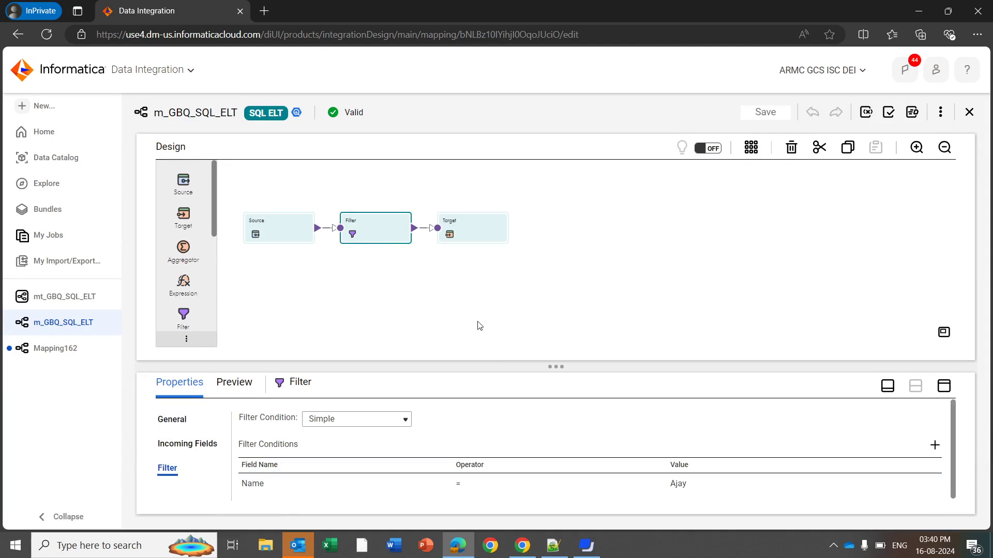
left_click(460, 286)
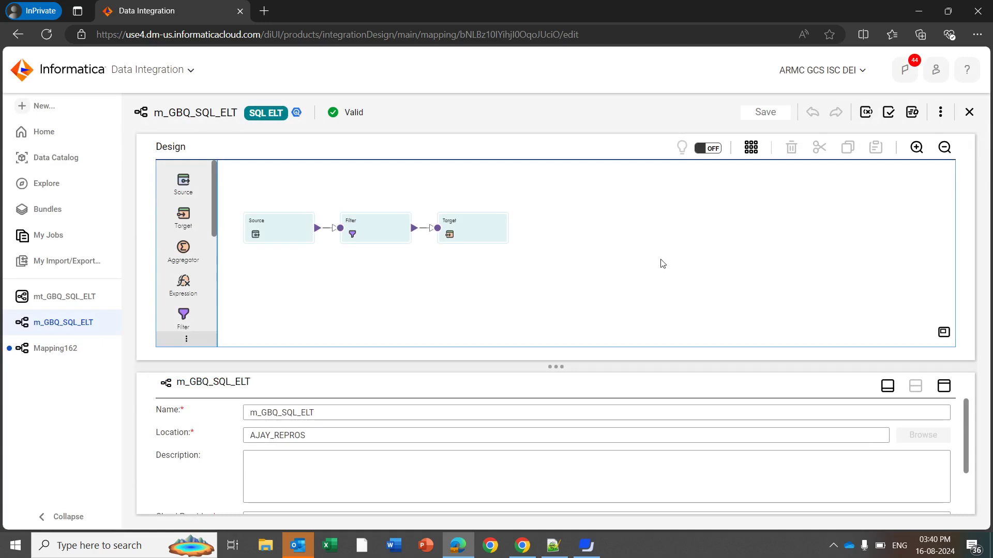
- Generate the SQL ELT query for m_GBQ_SQL_ELT, checking the job list during generation and returning to the mapping
left_click(908, 119)
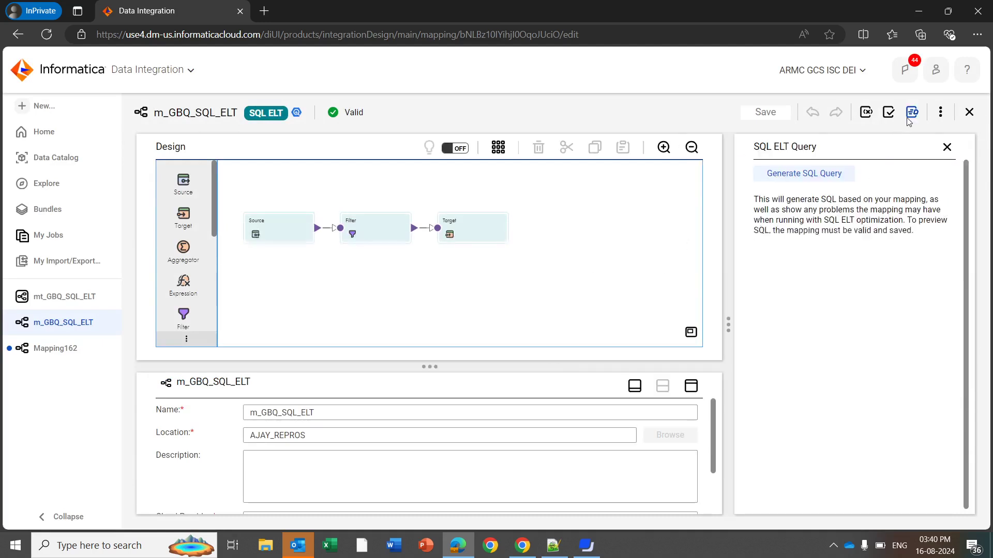
left_click(811, 181)
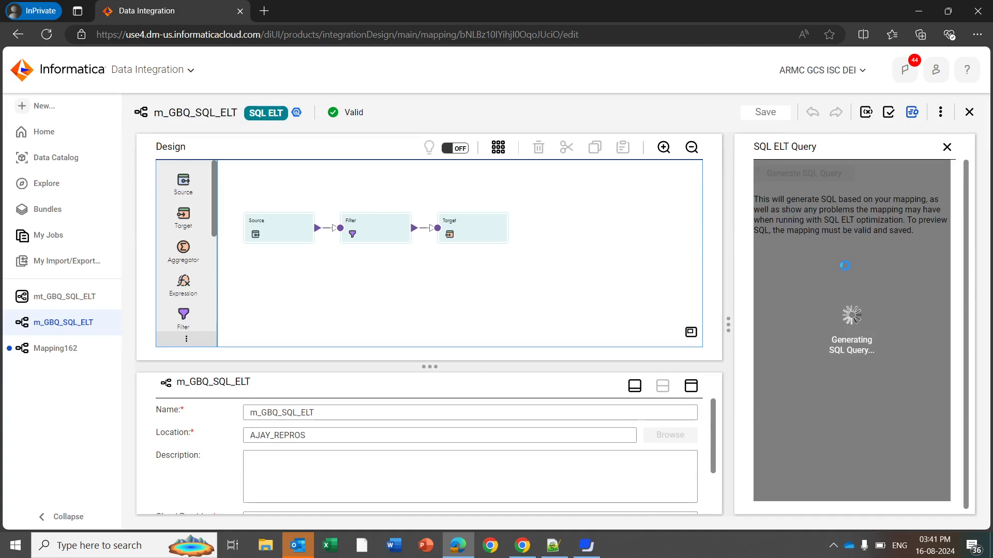
left_click(111, 237)
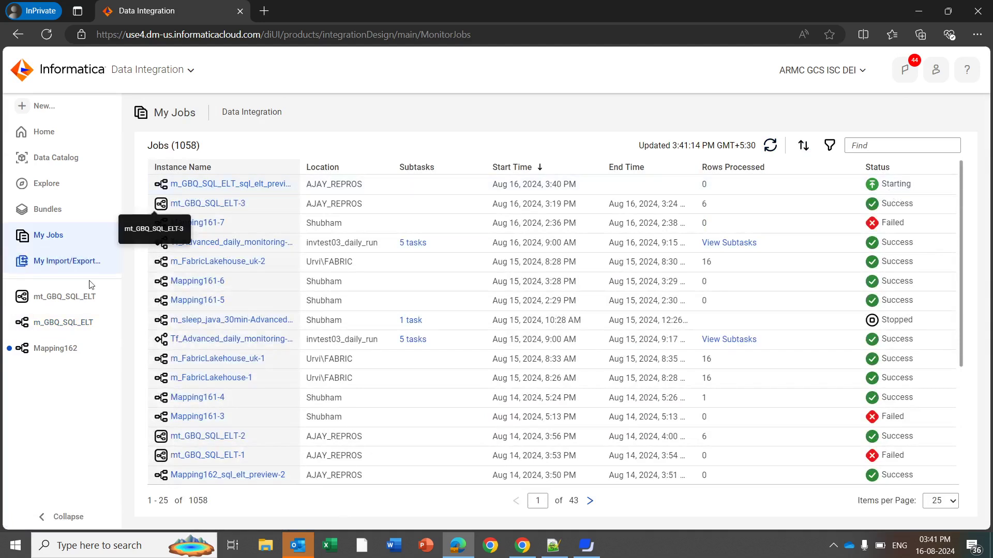
left_click(58, 347)
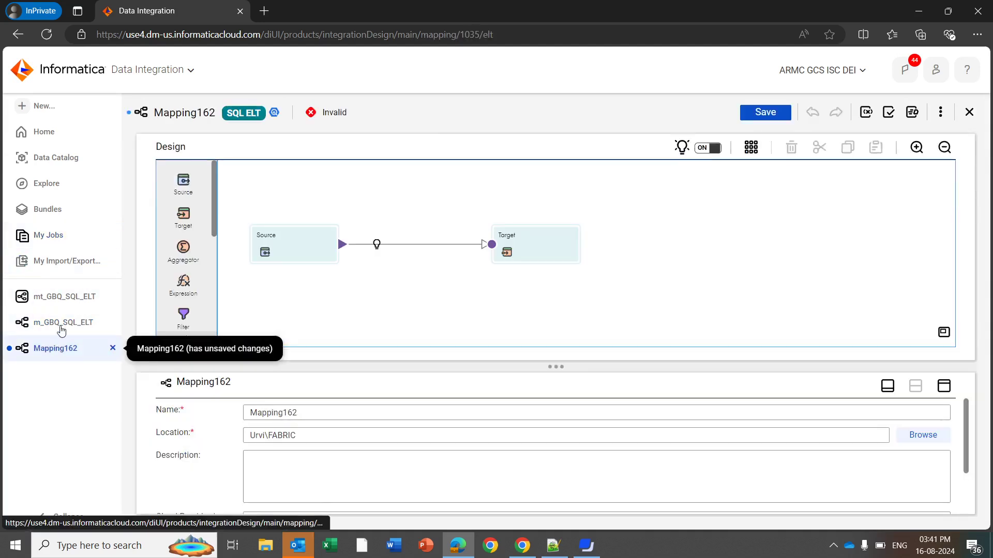
left_click(61, 323)
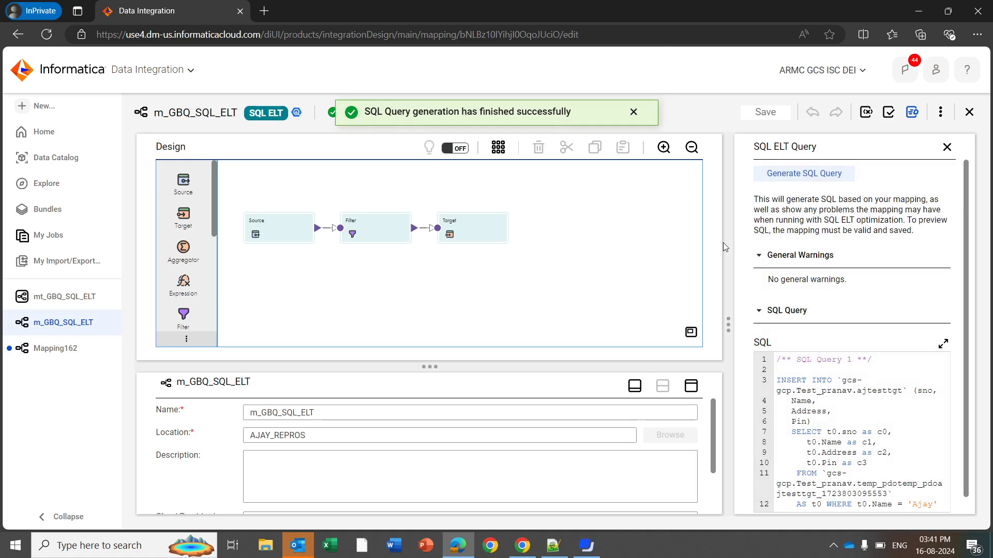
- Read the generated SQL query in its enlarged view and close that view
scroll(822, 289, "down", 1)
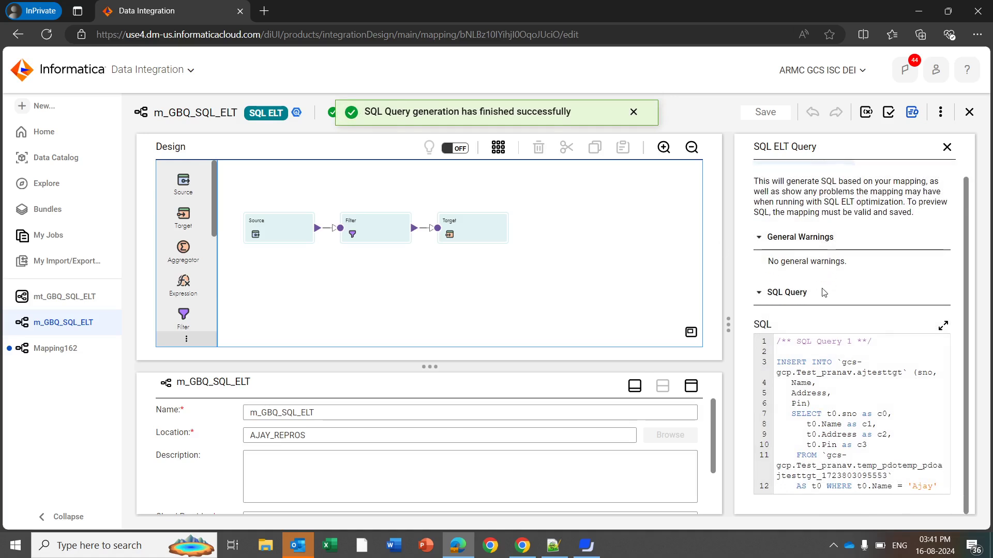
left_click(943, 328)
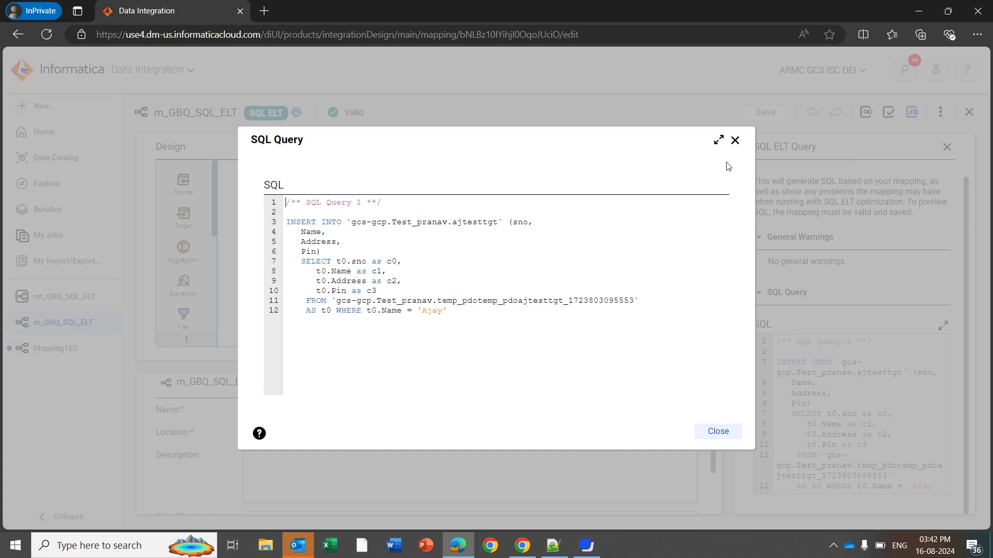
left_click(734, 141)
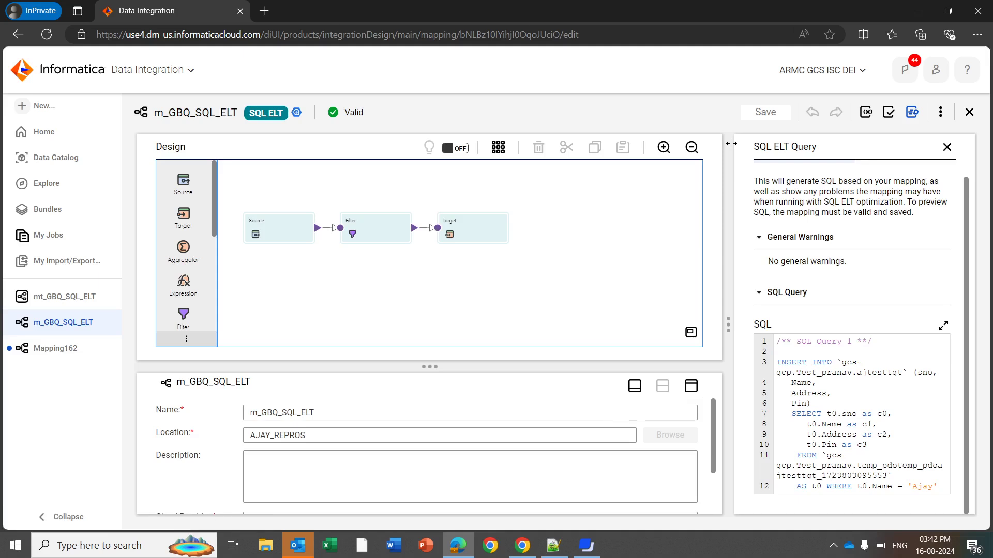
- Start a new mapping task from m_GBQ_SQL_ELT and review its general properties and mapping image
left_click(941, 114)
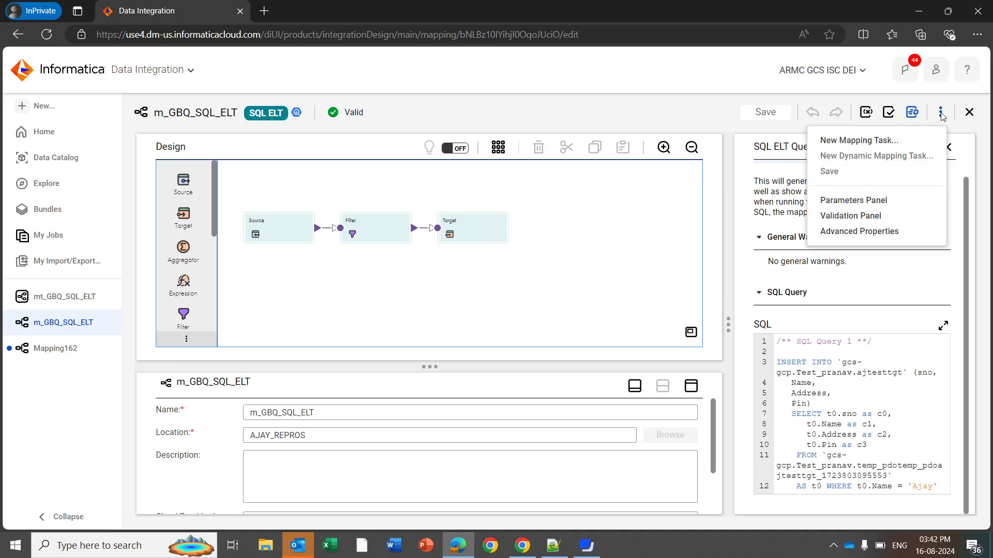
left_click(873, 141)
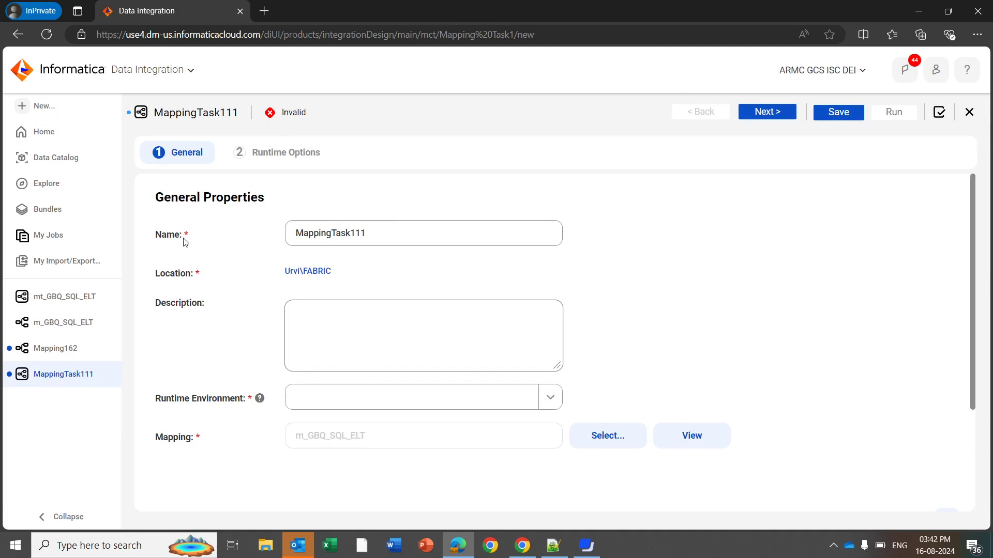
scroll(207, 254, "down", 3)
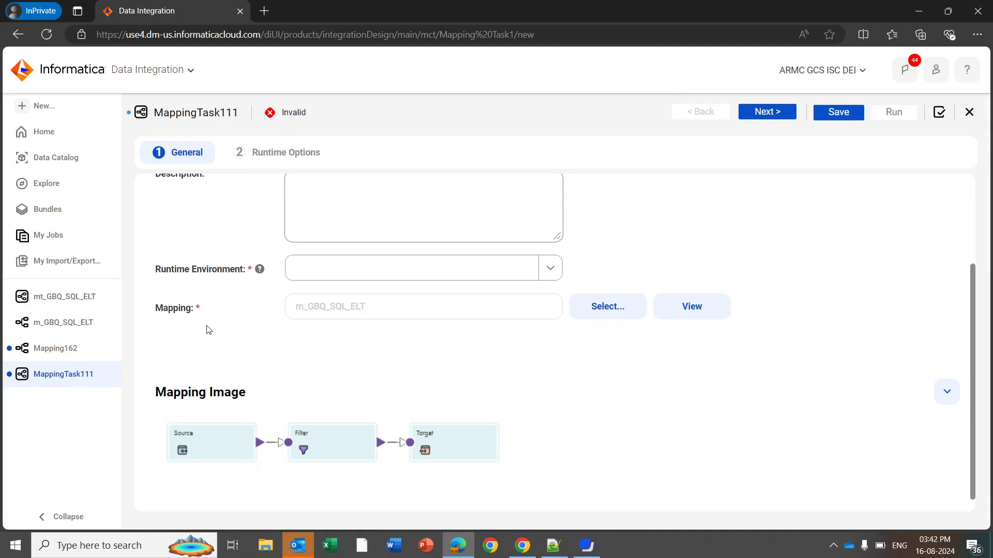
- Open the existing mapping task mt_GBQ_SQL_ELT and review its general properties, mapping image and runtime options
left_click(66, 323)
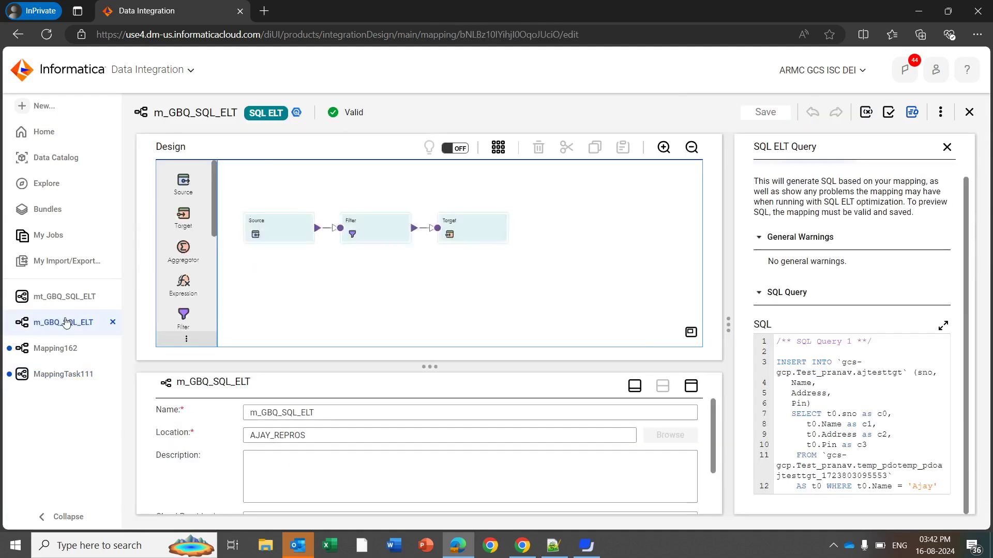
left_click(63, 296)
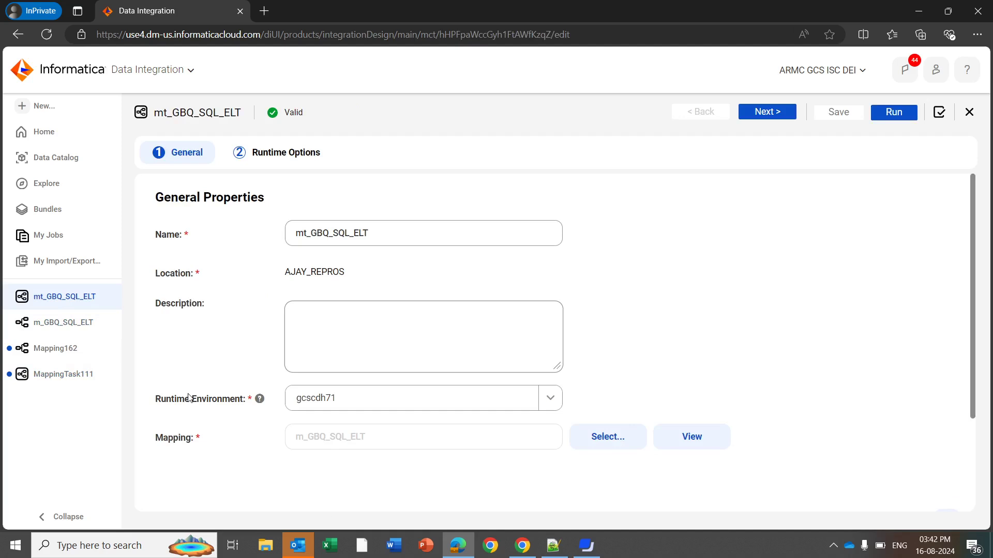
scroll(198, 443, "down", 3)
mouse_move(185, 452)
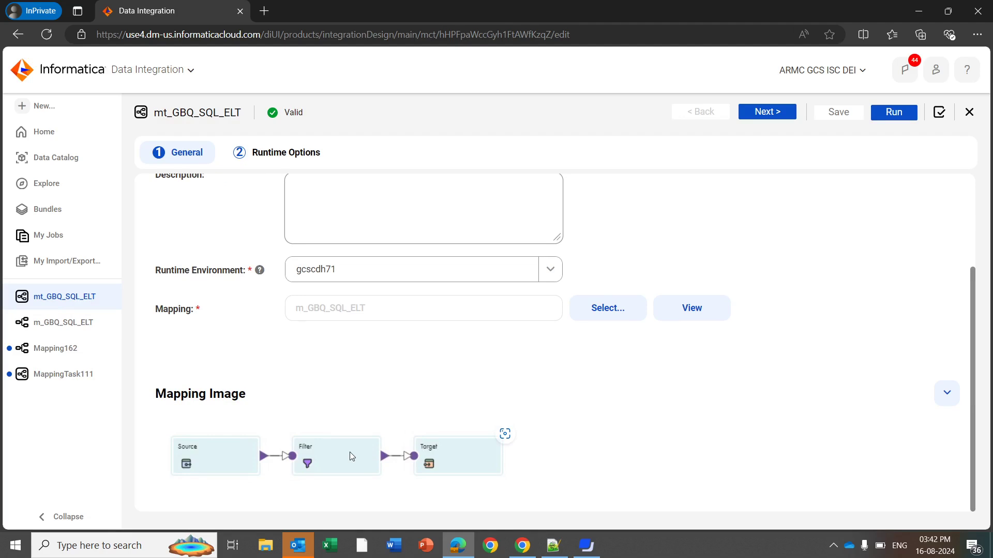
scroll(754, 362, "up", 3)
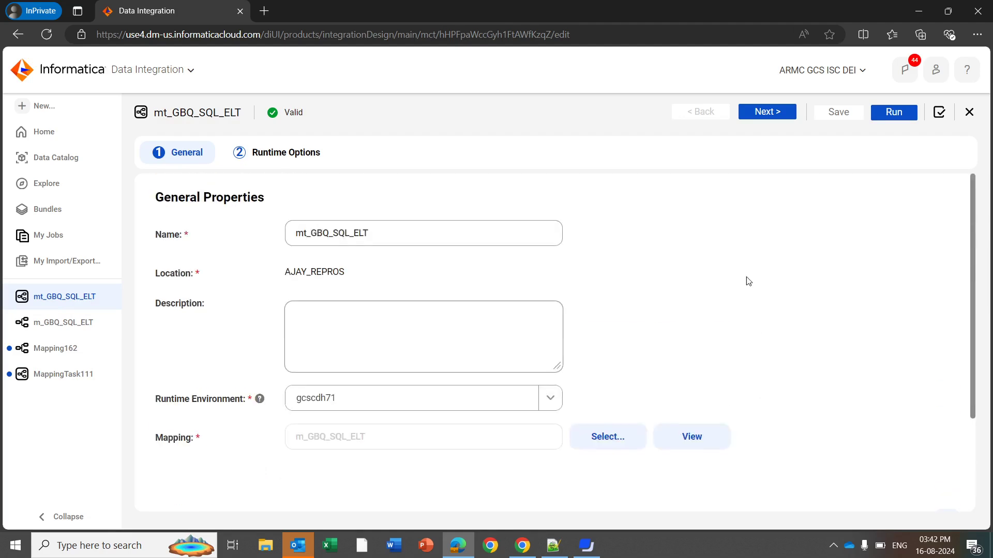
left_click(758, 114)
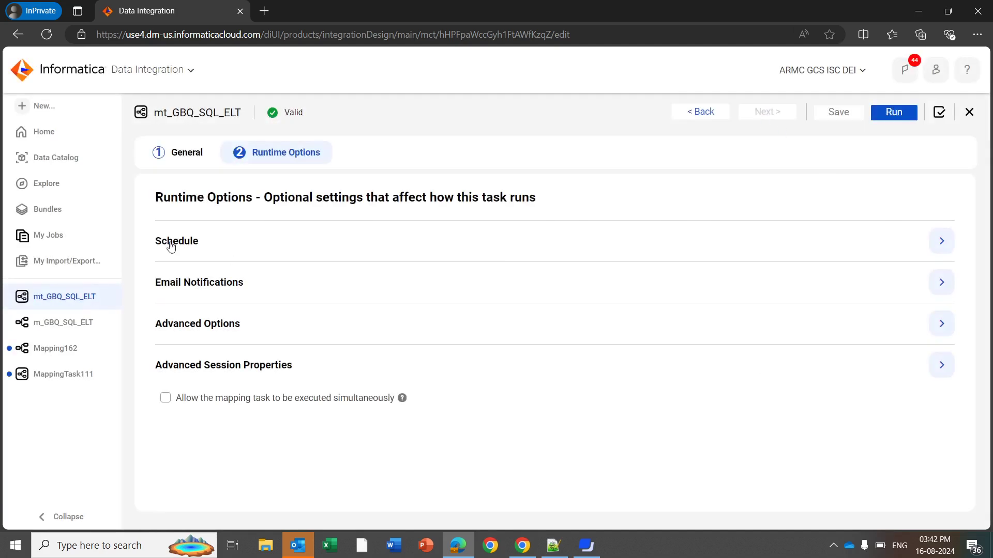
- Open the mt_GBQ_SQL_ELT-3 run from the job list and review its job properties, status and target row results
left_click(73, 237)
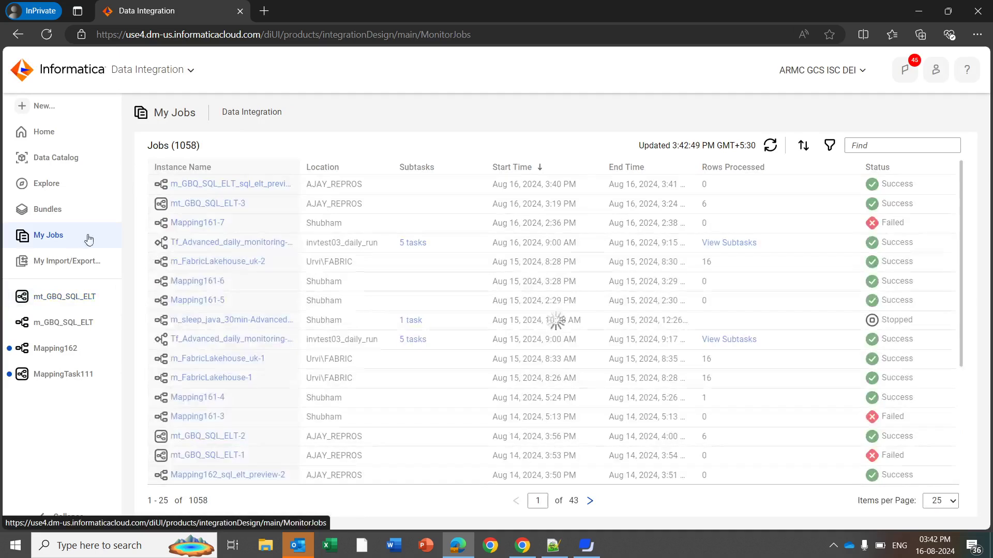
left_click(209, 204)
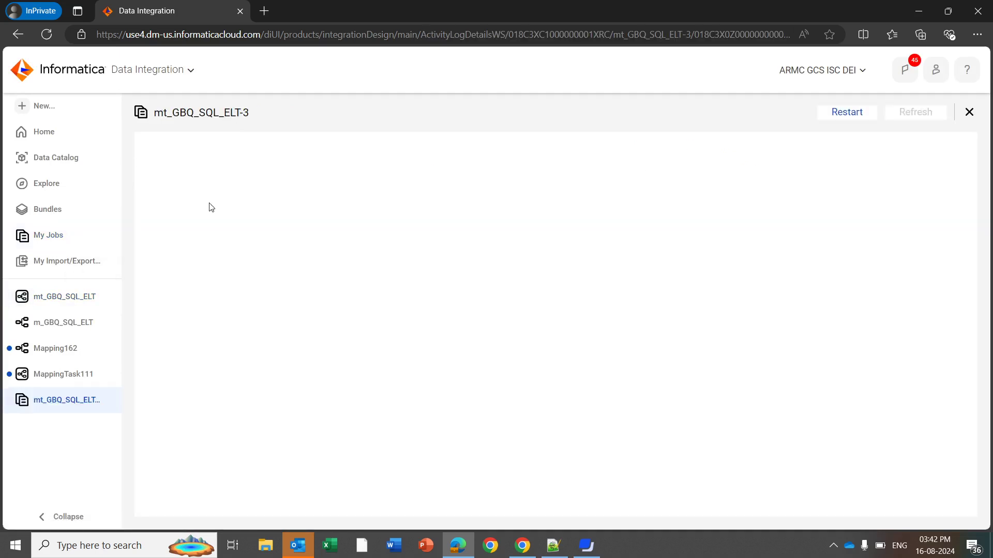
double_click(666, 169)
left_click(429, 309)
double_click(335, 372)
left_click(403, 396)
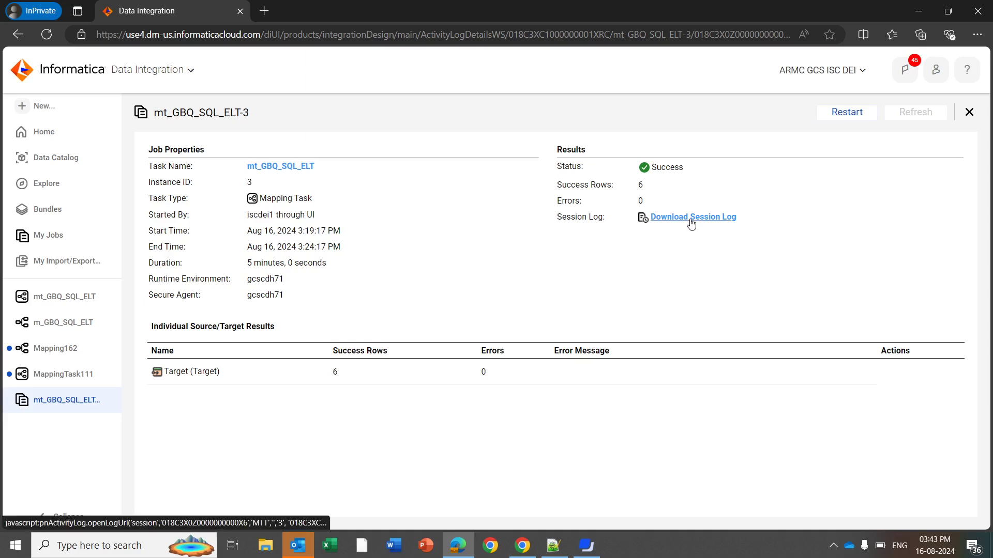
- Switch to the mt_GBQ_SQL_ELT_3 session log in Notepad++ and examine the final INSERT query run in full SQL ELT mode
left_click(553, 546)
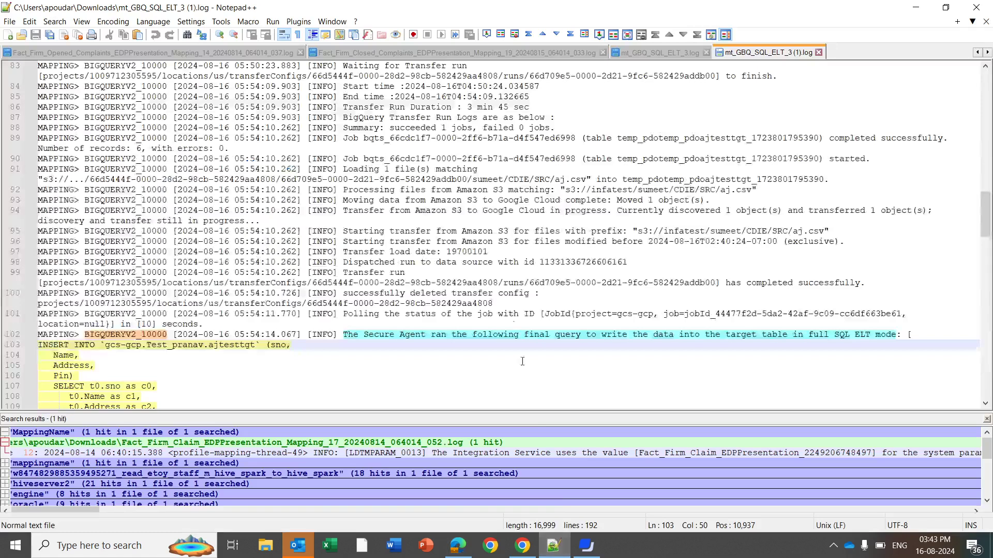
scroll(508, 309, "down", 6)
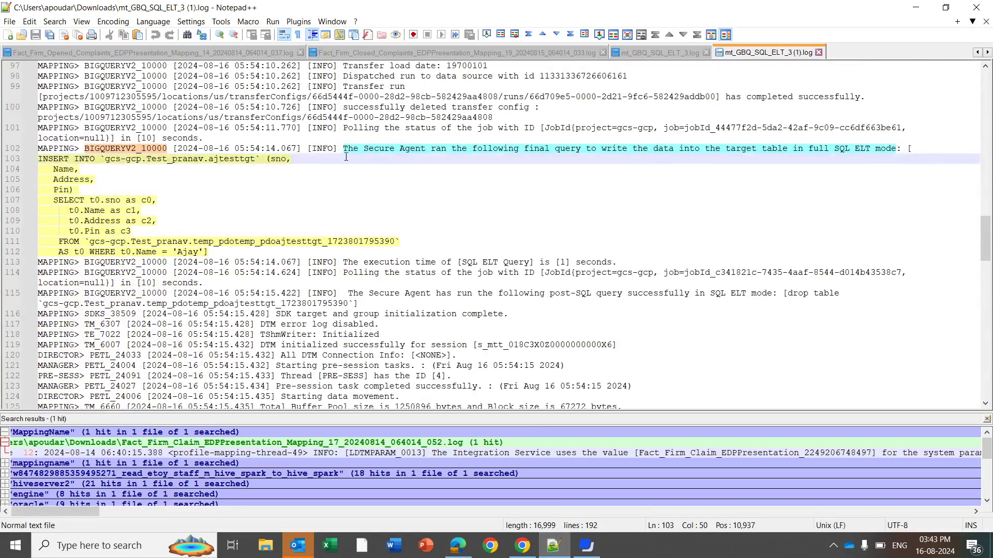
left_click(121, 183)
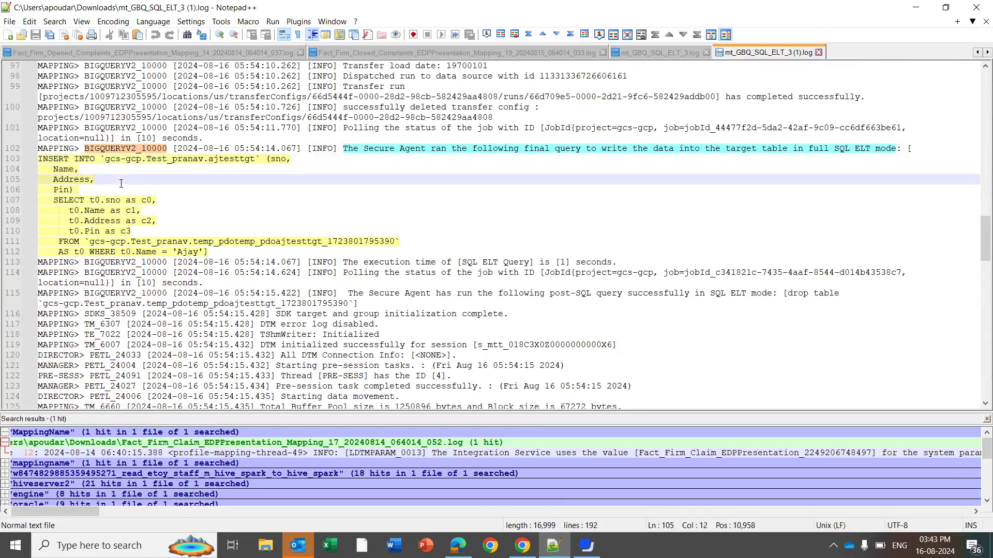
left_click_drag(39, 160, 245, 245)
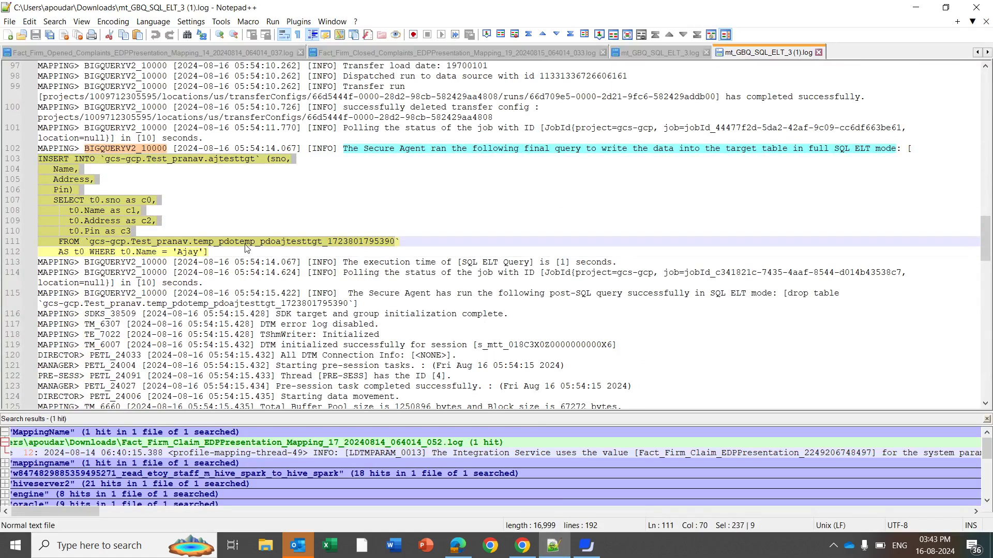
left_click(108, 252)
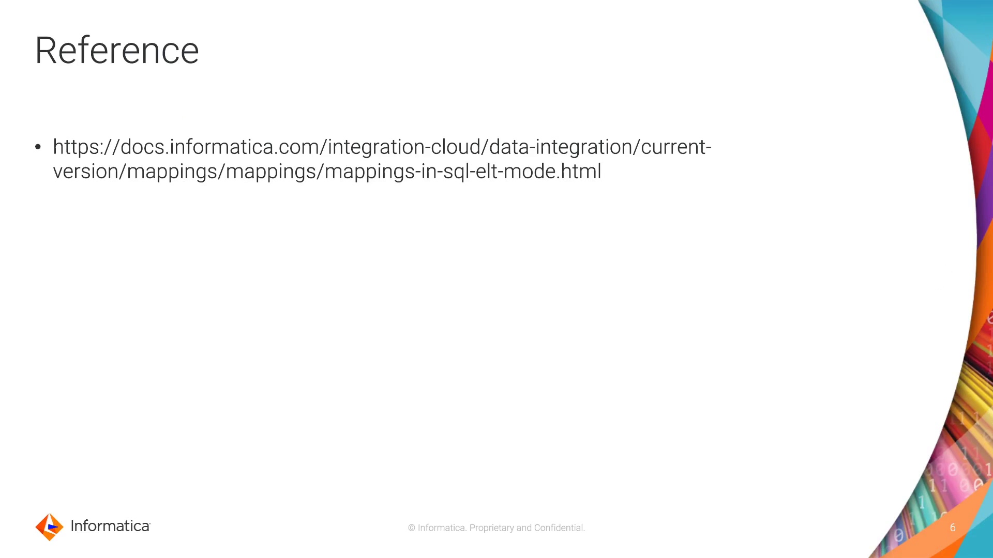
key("Right")
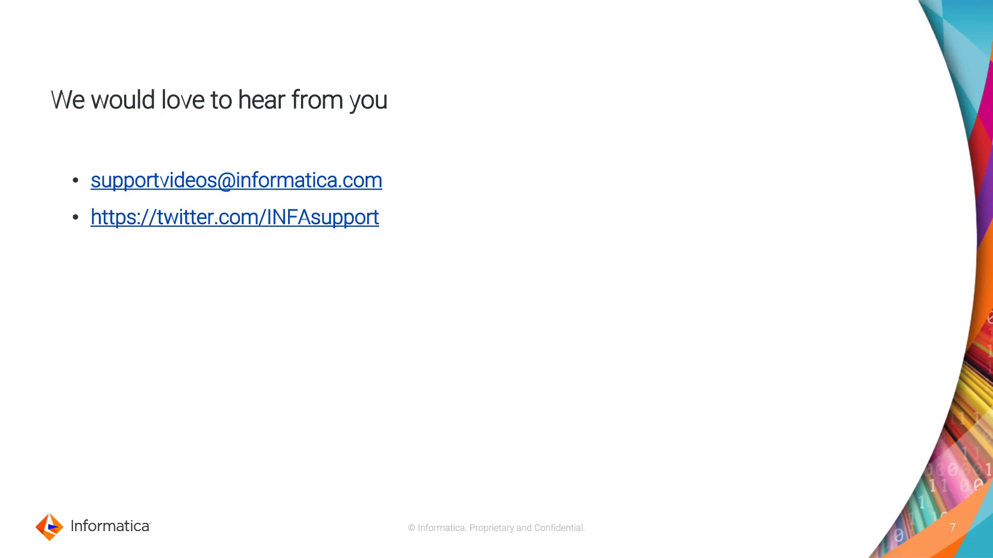